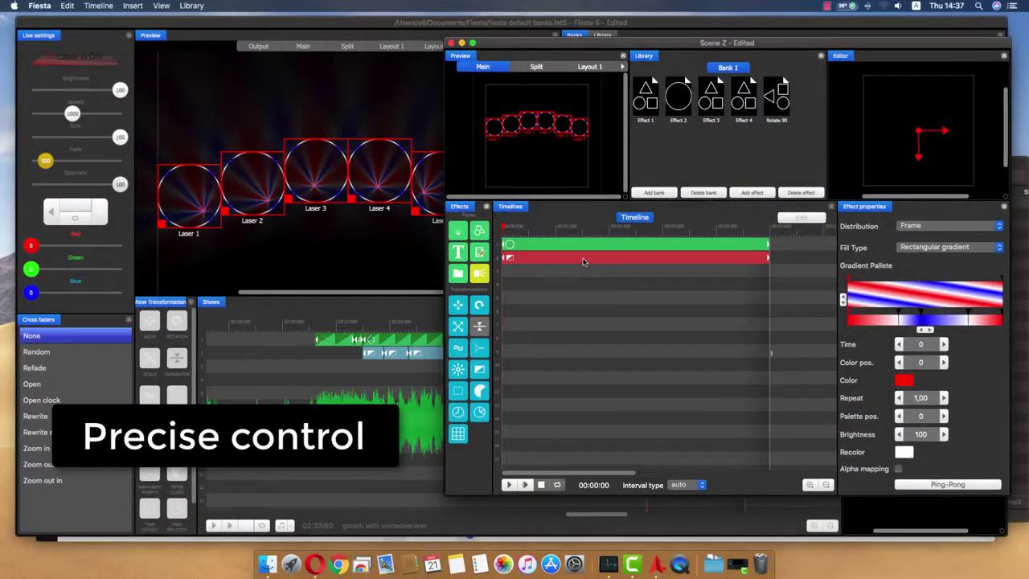
Step: Shape the gradient effect's Phase curve into a rise-and-fall peak, then close the curve editor
{"action": "left_click", "coordinate": [583, 258]}
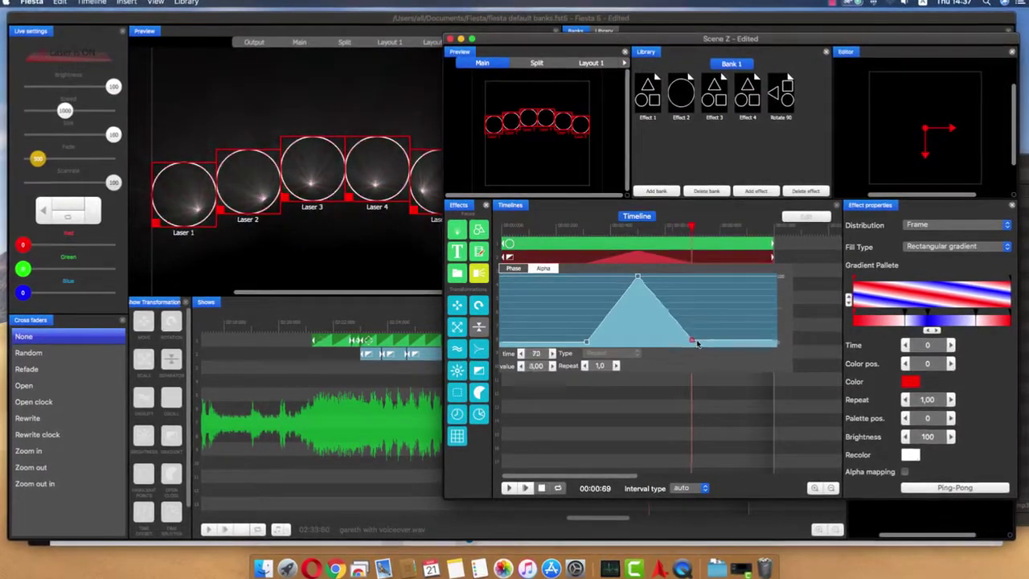
{"action": "left_click", "coordinate": [504, 231]}
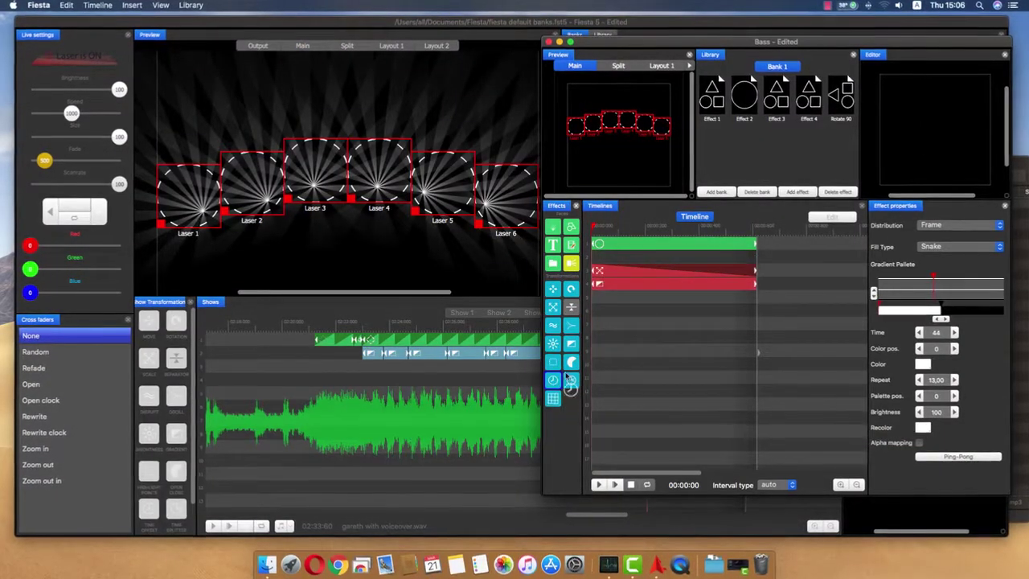
Step: Drop a Delay effect set to 20 onto the Bass scene timeline and play the scene
{"action": "left_click_drag", "start_coordinate": [571, 379], "coordinate": [608, 249]}
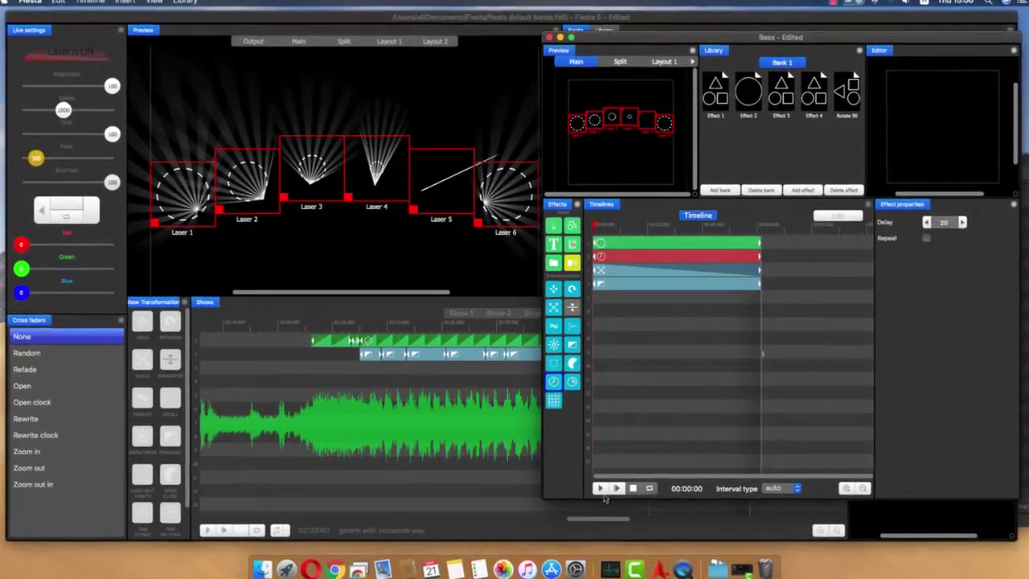
{"action": "left_click", "coordinate": [599, 486]}
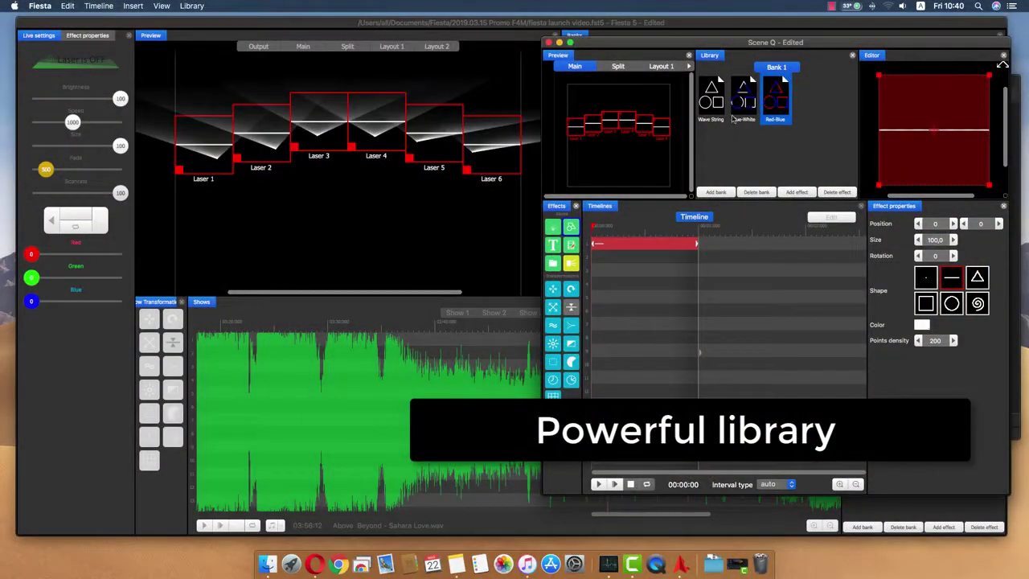
Step: Select the second timeline clip and place the Blue-White library animation on the timeline
{"action": "left_click", "coordinate": [617, 253]}
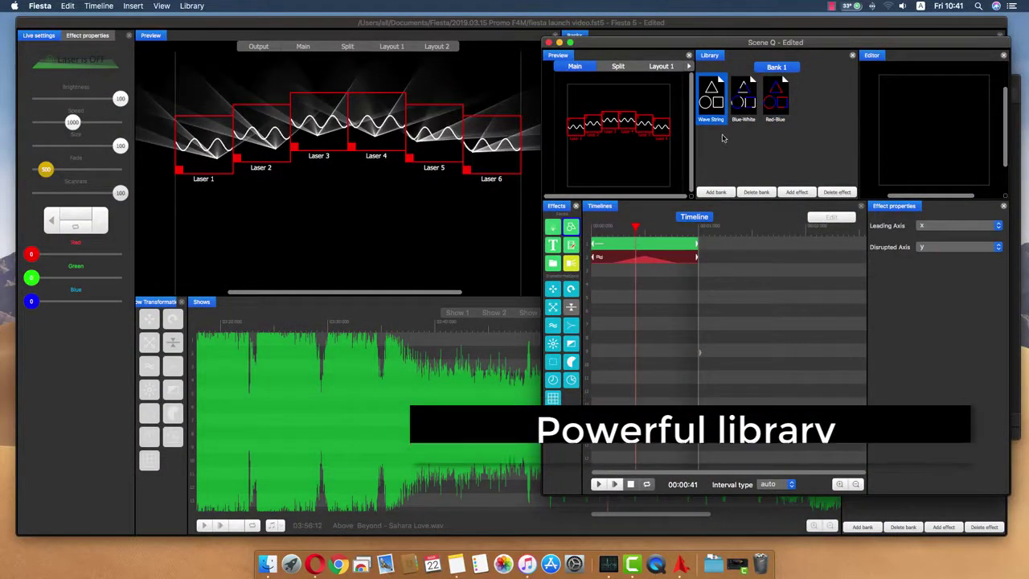
{"action": "mouse_move", "coordinate": [744, 96]}
{"action": "left_mouse_down"}
{"action": "mouse_move", "coordinate": [641, 280]}
{"action": "mouse_move", "coordinate": [597, 271]}
{"action": "left_mouse_up"}
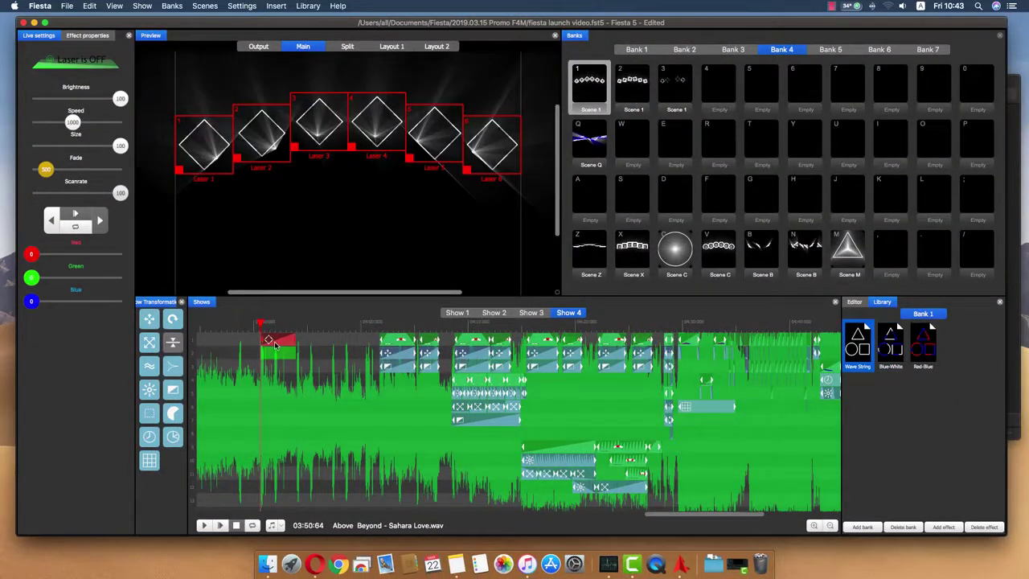
Step: Move the playhead just past the new clips and play Show 4 from there
{"action": "left_click", "coordinate": [287, 325]}
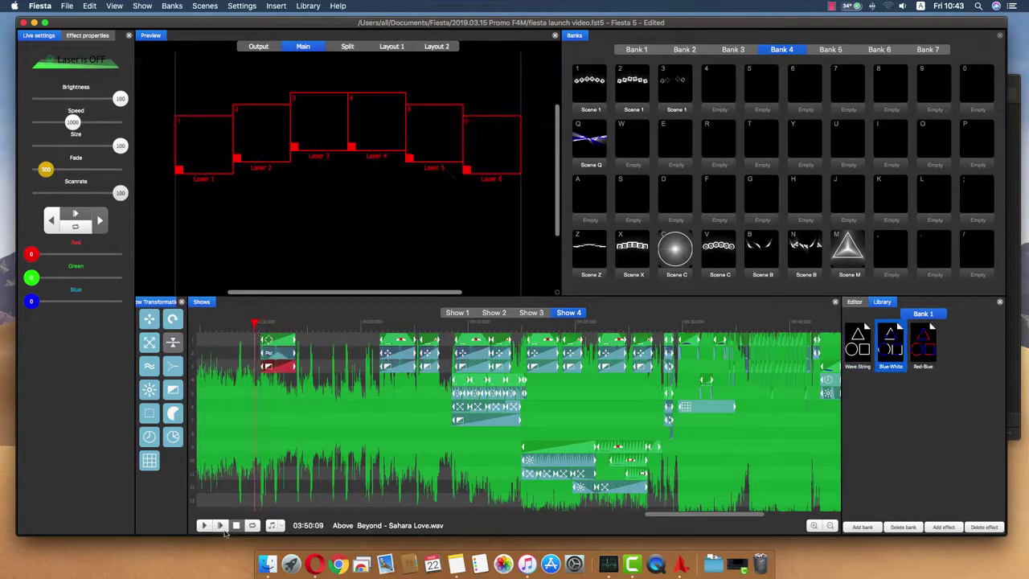
{"action": "left_click", "coordinate": [221, 525]}
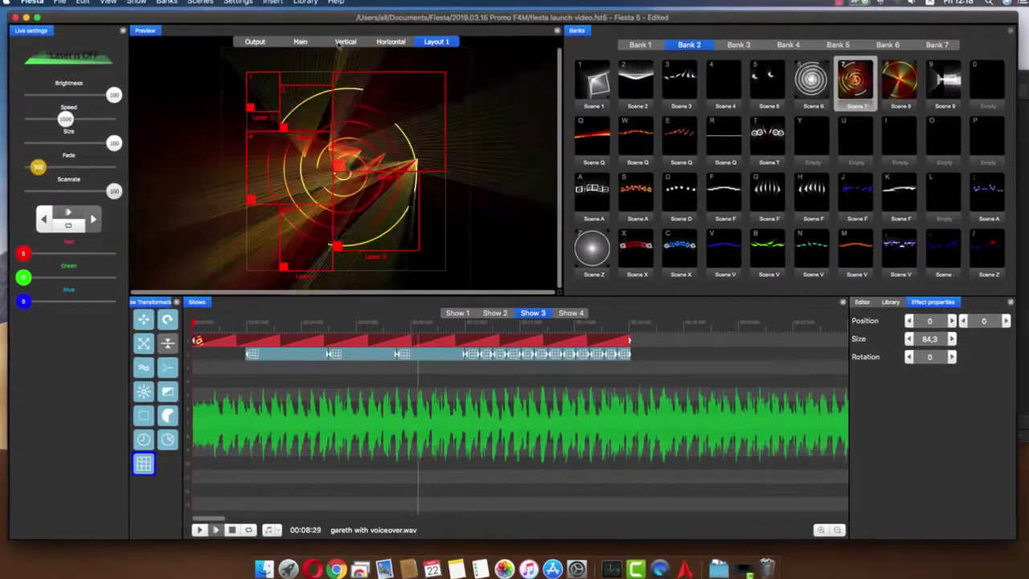
Step: Switch the Preview panel from Layout 1 to the combined Output view
{"action": "left_click", "coordinate": [253, 40]}
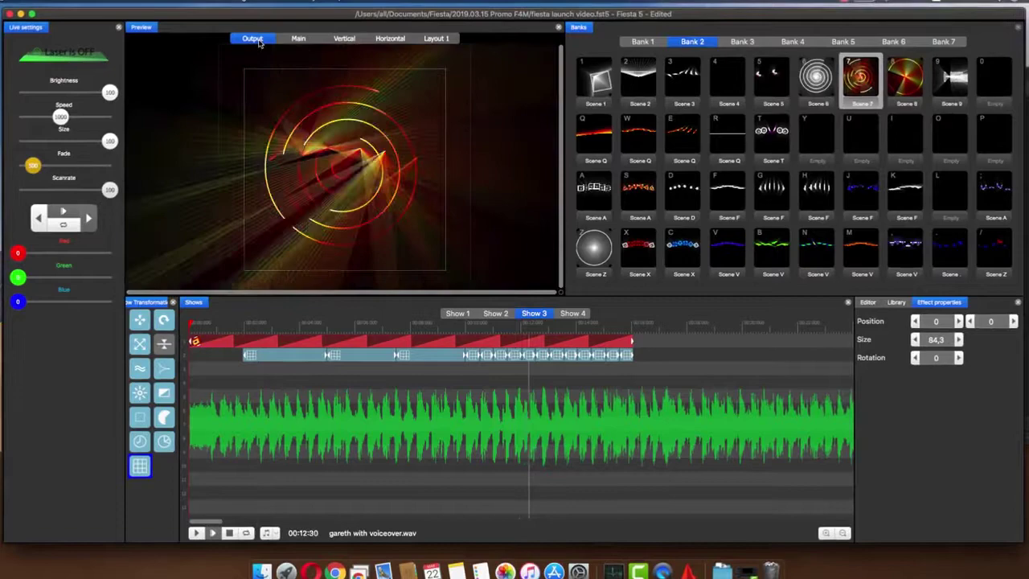